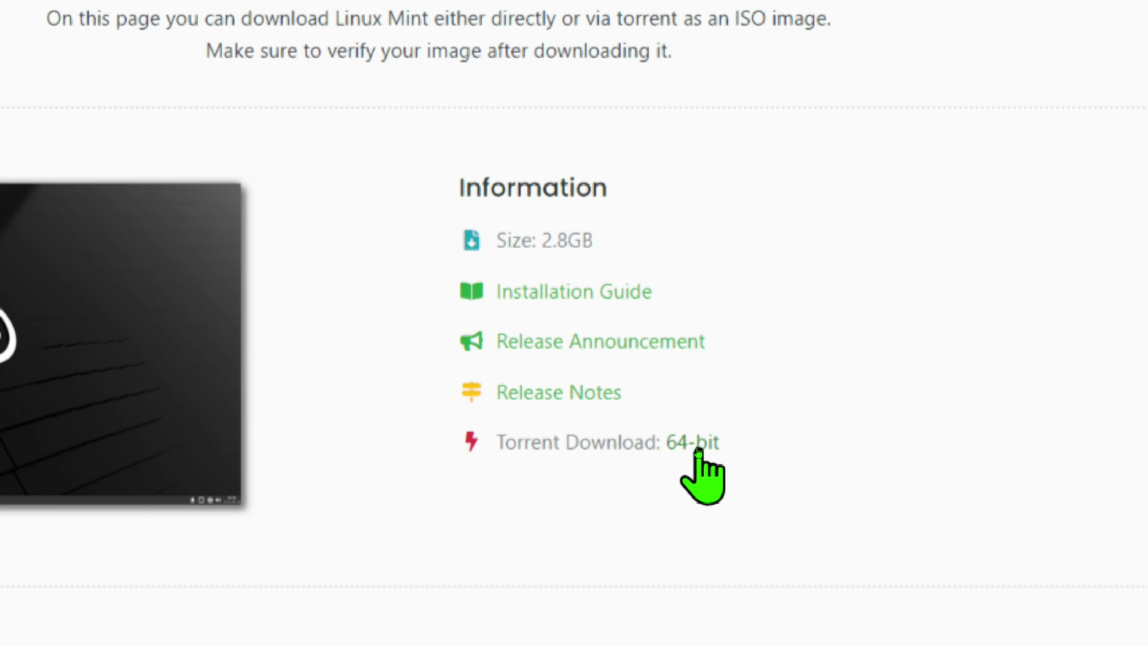
# Download the 64-bit torrent of Linux Mint 21.2 Xfce Edition and minimize the browser to reveal the desktop.
pyautogui.click(698, 448)
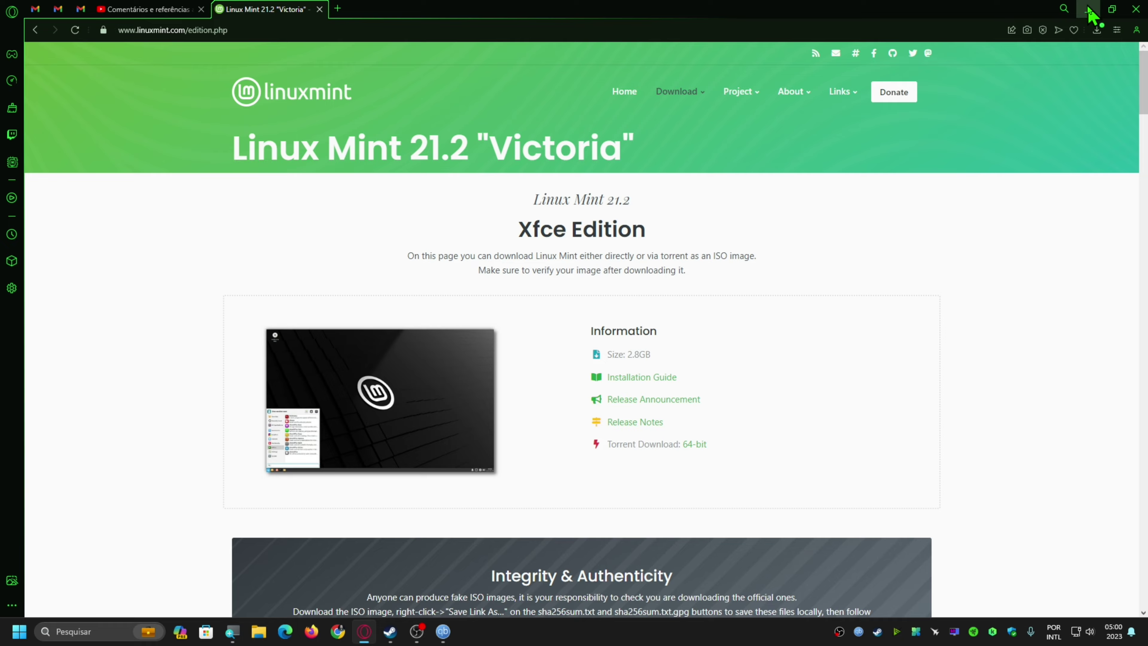
pyautogui.click(1089, 8)
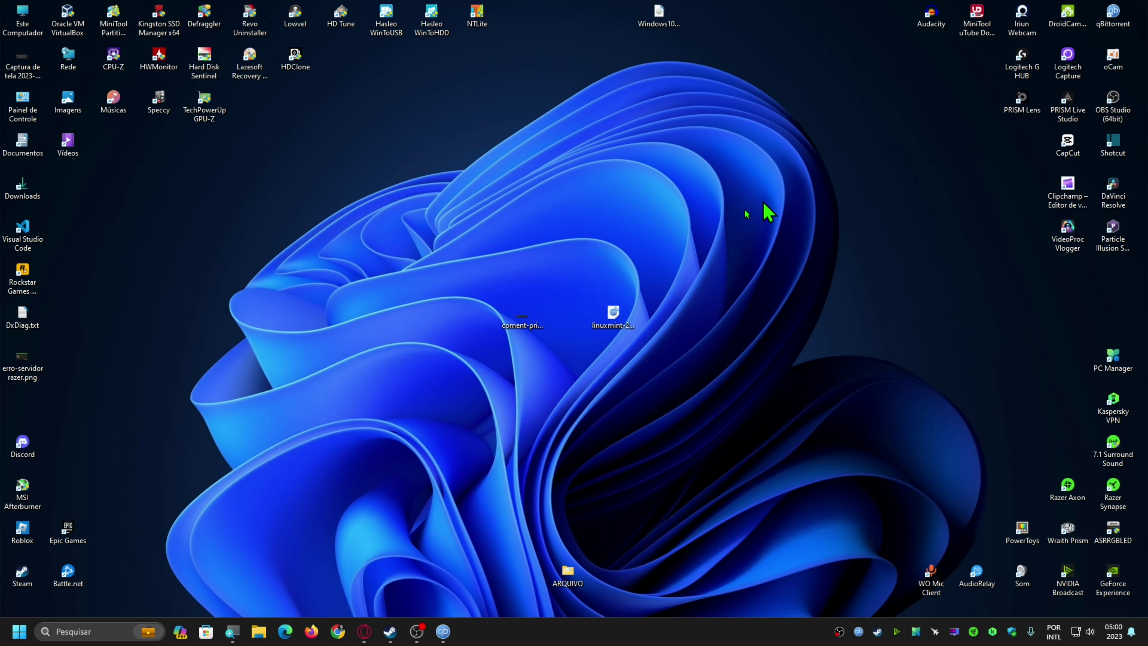
pyautogui.moveTo(587, 375); pyautogui.dragTo(615, 370)
pyautogui.click(572, 387)
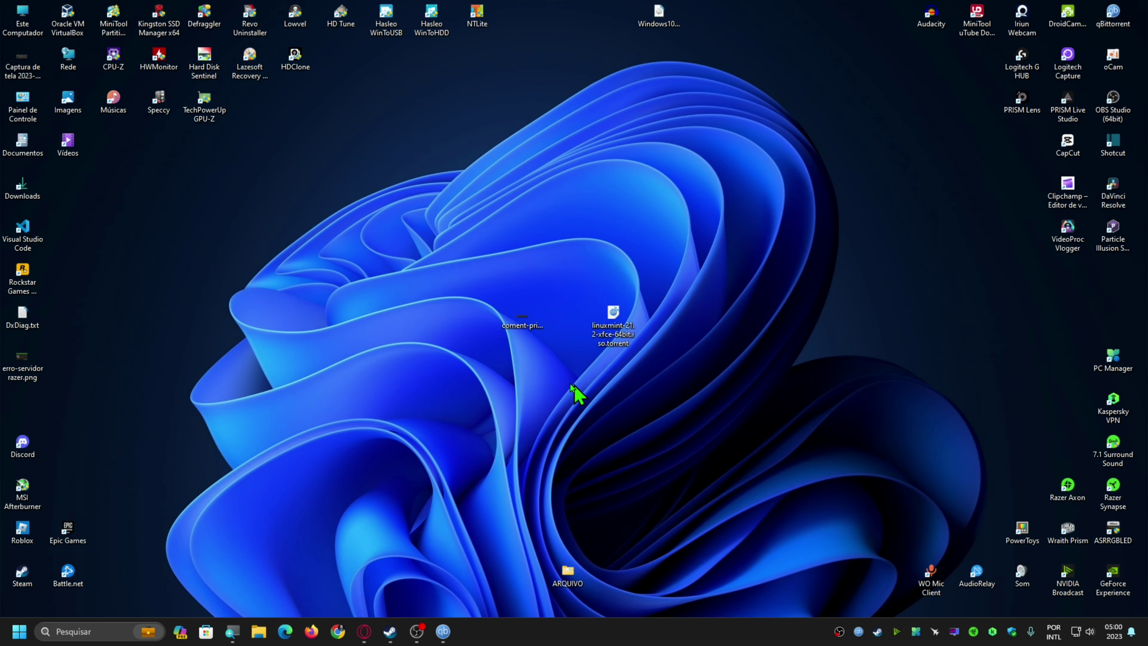
# Switch to qBittorrent, search for "Linuxmint" and widen the name column of the results.
pyautogui.click(450, 638)
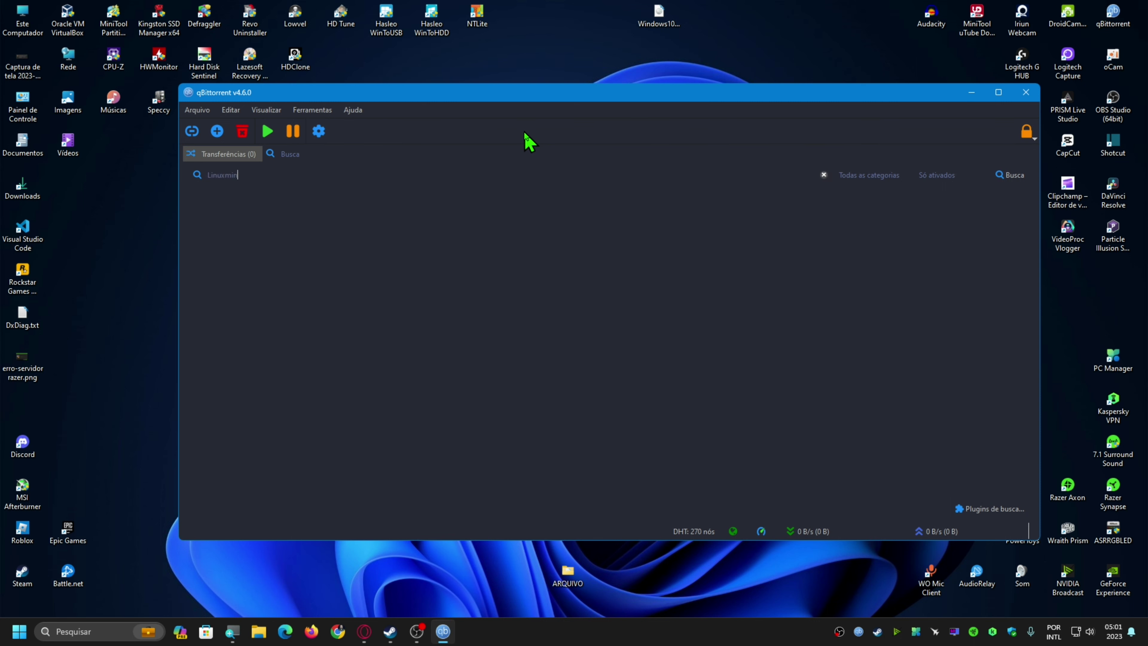
pyautogui.press('Return')
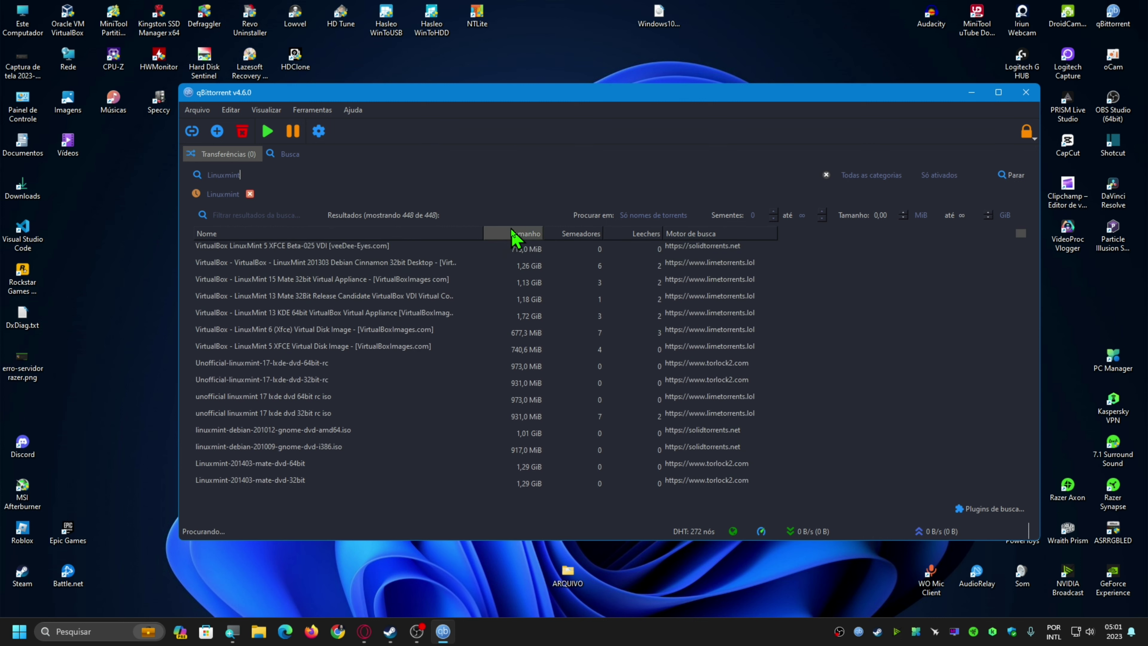
pyautogui.moveTo(488, 235); pyautogui.dragTo(520, 233)
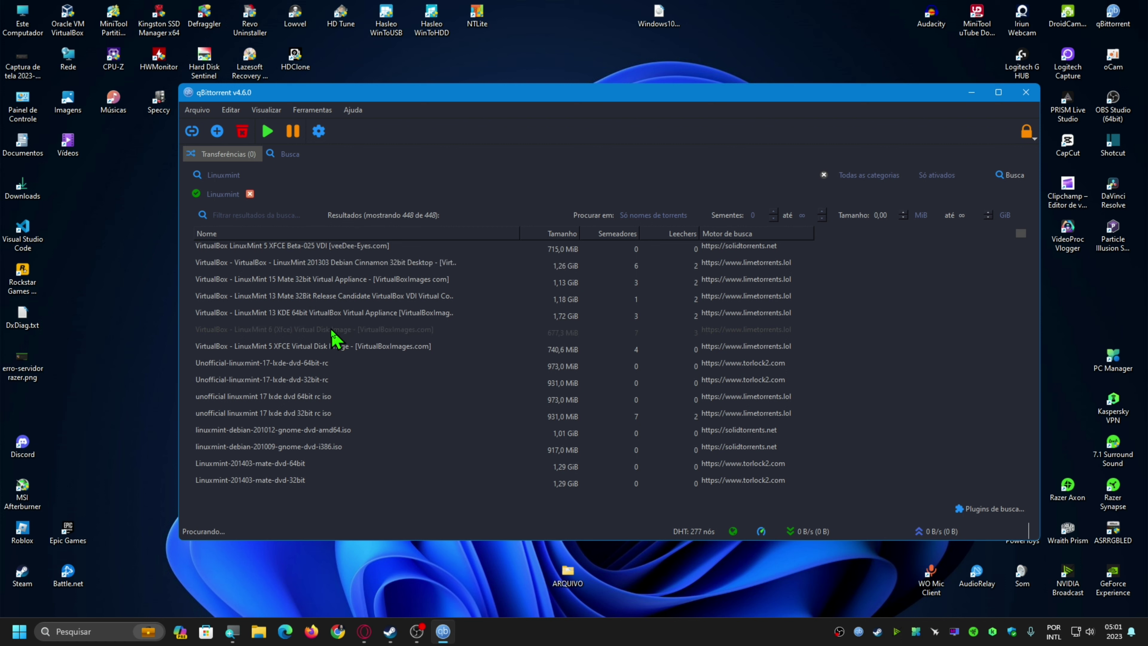
# Find and select linuxmint-21.2-xfce-64bit.iso in the search results.
pyautogui.scroll(-2, 333, 334)
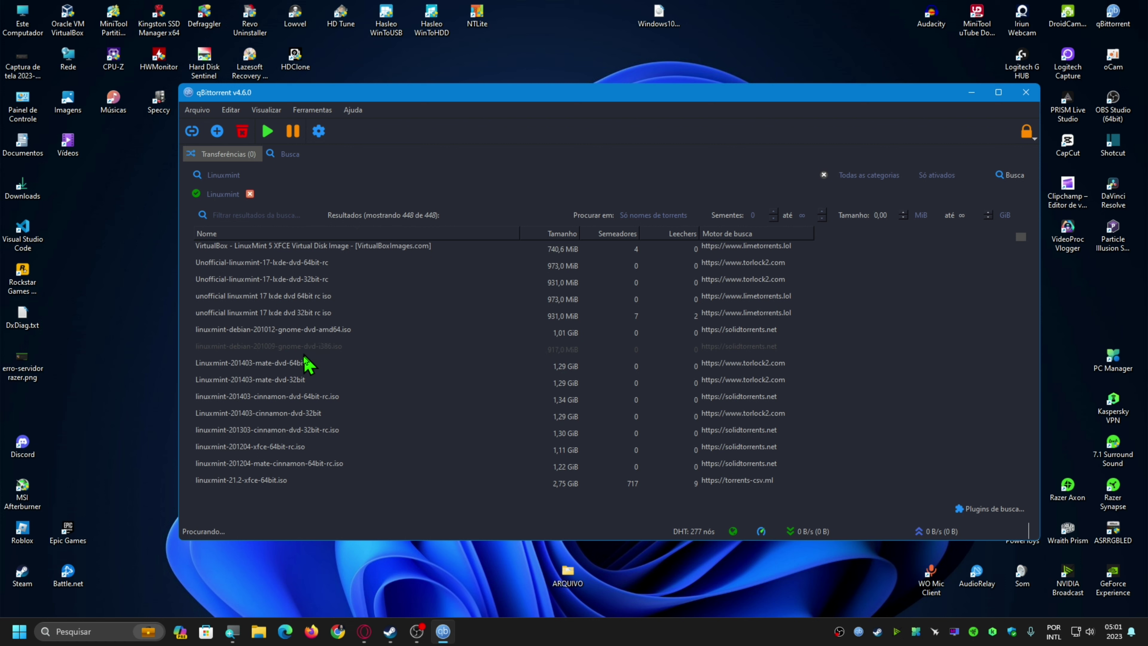
pyautogui.scroll(-1, 267, 379)
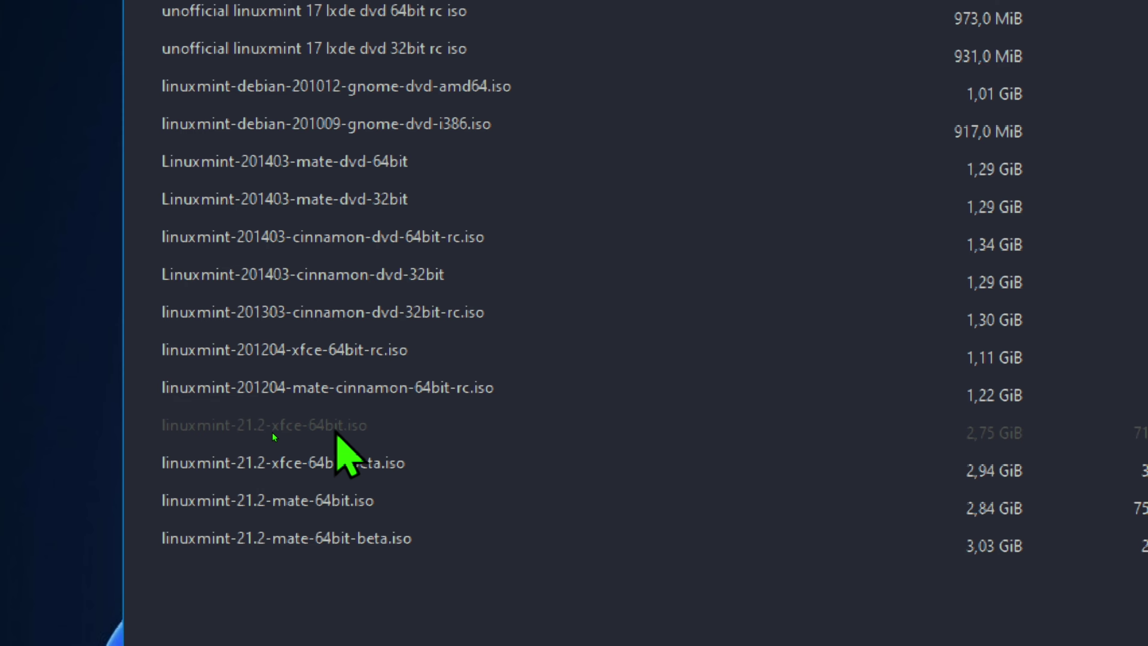
pyautogui.click(258, 430)
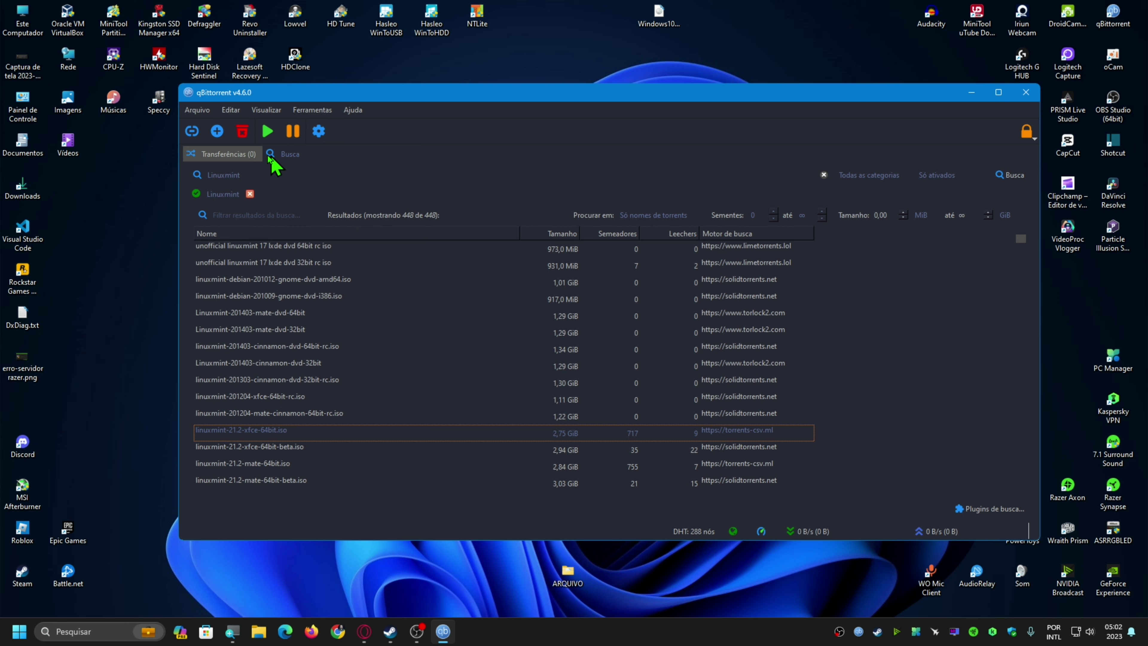
# Look at the transfers list, and view the download options of the linuxmint-21.2-xfce-64bit.iso search result without adding it.
pyautogui.click(227, 156)
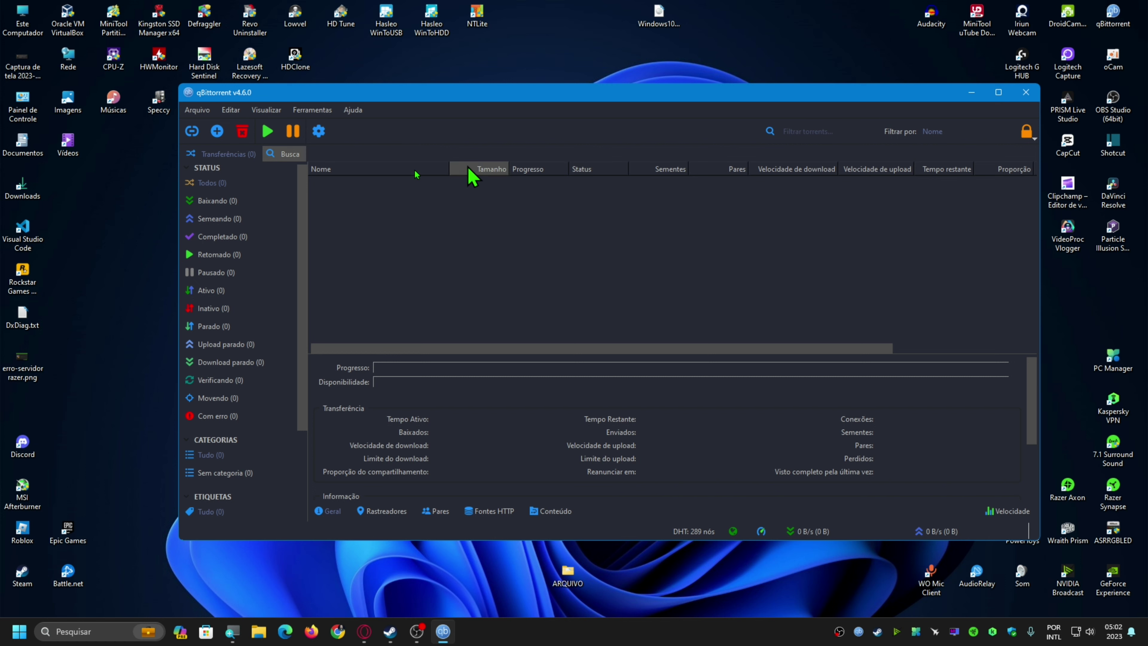
pyautogui.click(289, 156)
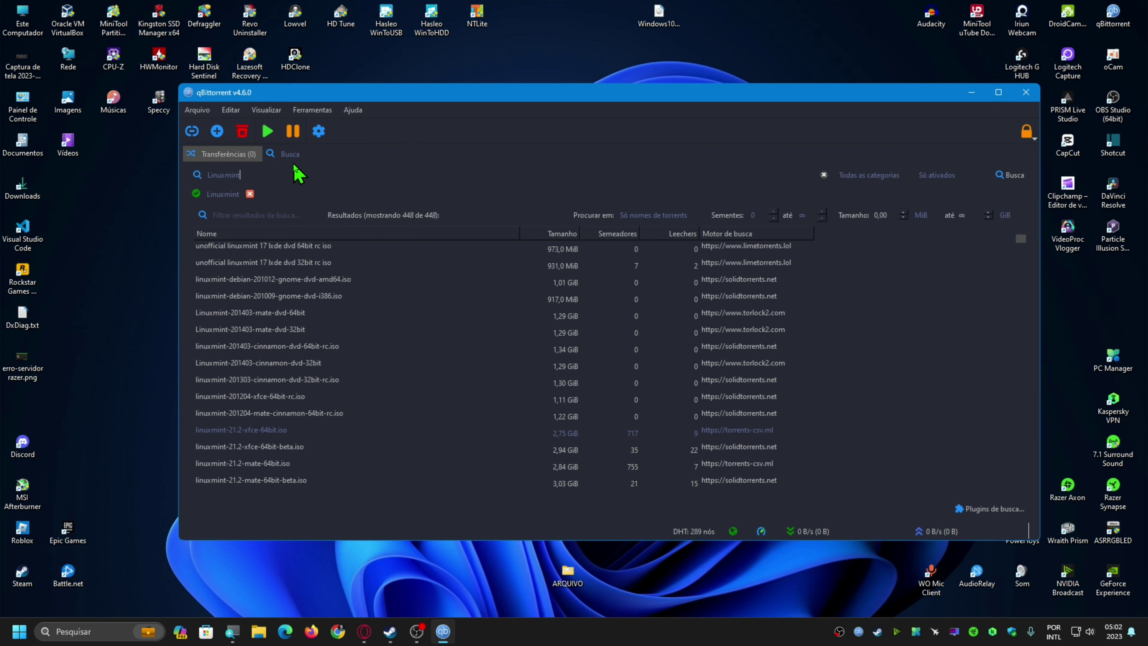
pyautogui.doubleClick(254, 431)
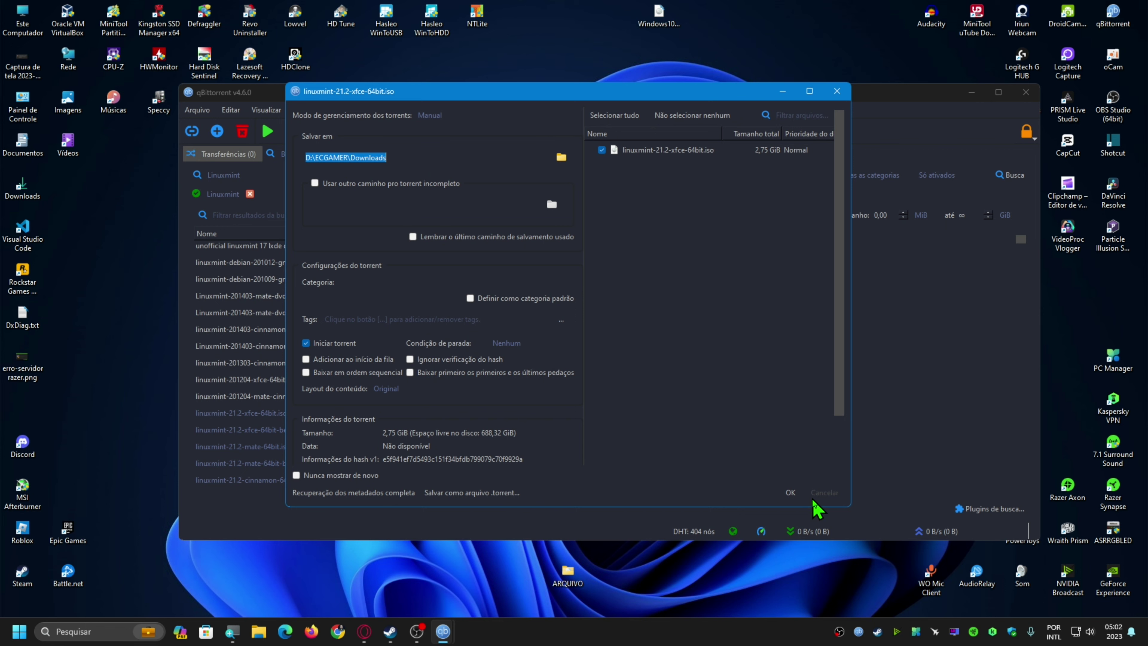
pyautogui.click(818, 494)
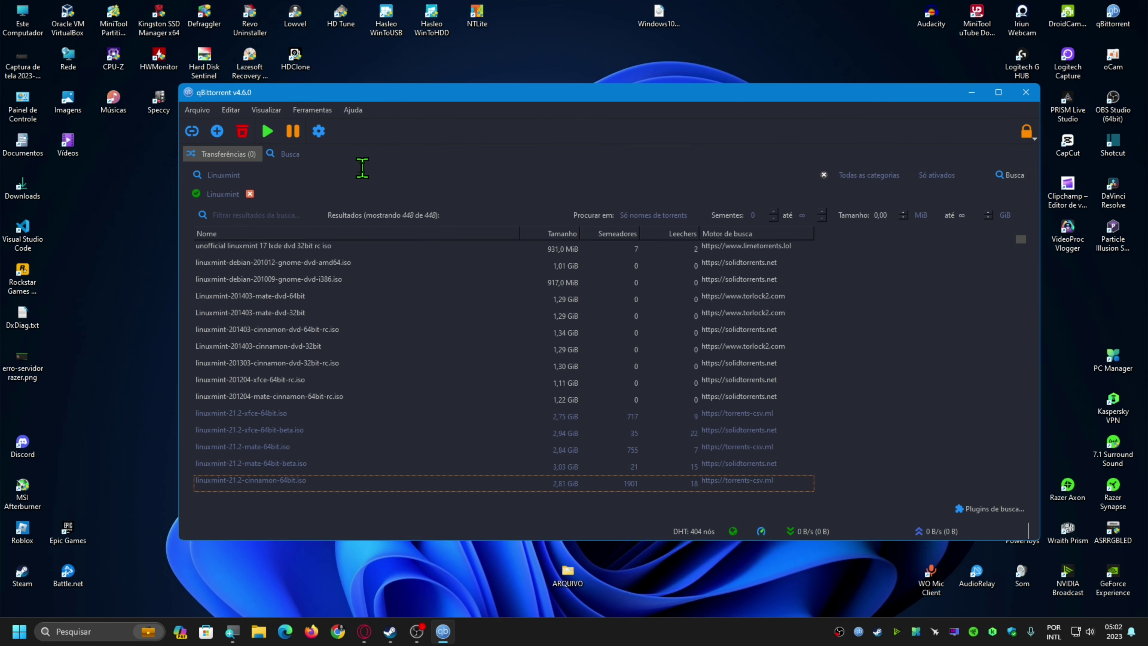
# Minimize qBittorrent and view the download options of the linuxmint-21.2-xfce-64bit torrent file on the desktop without adding it.
pyautogui.click(249, 156)
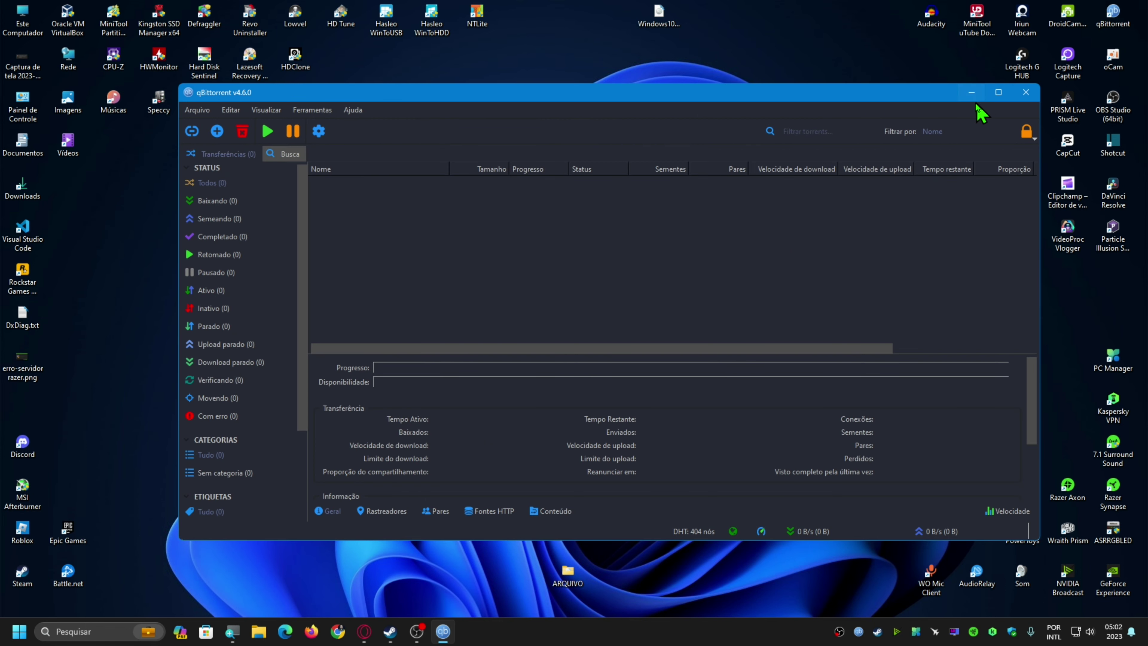
pyautogui.click(972, 93)
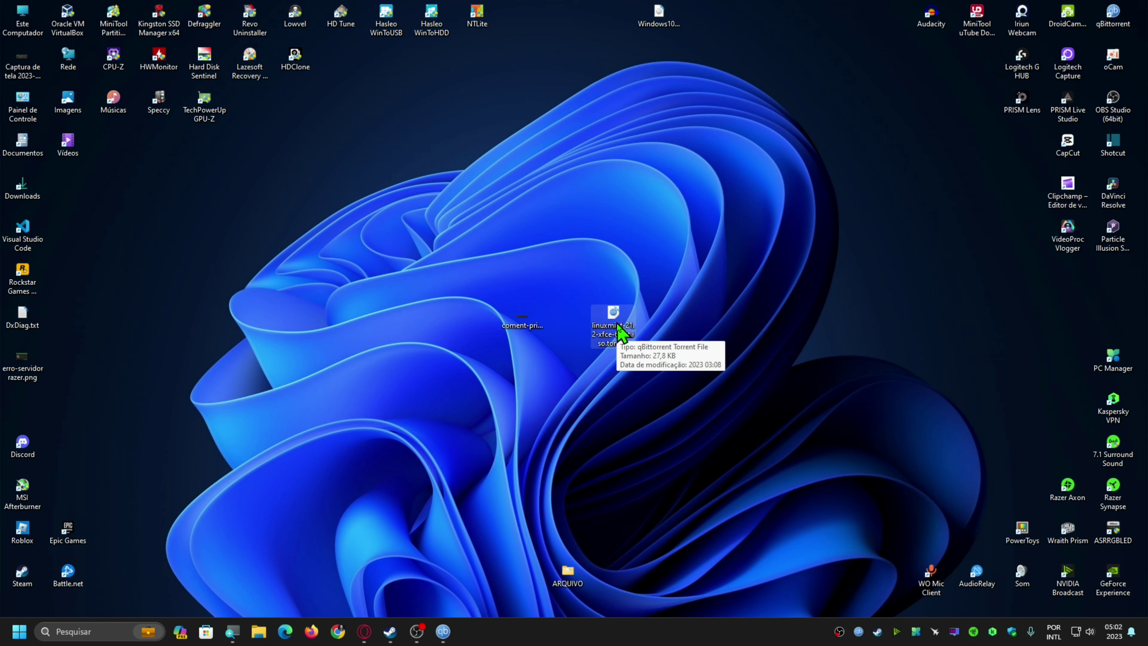
pyautogui.doubleClick(619, 334)
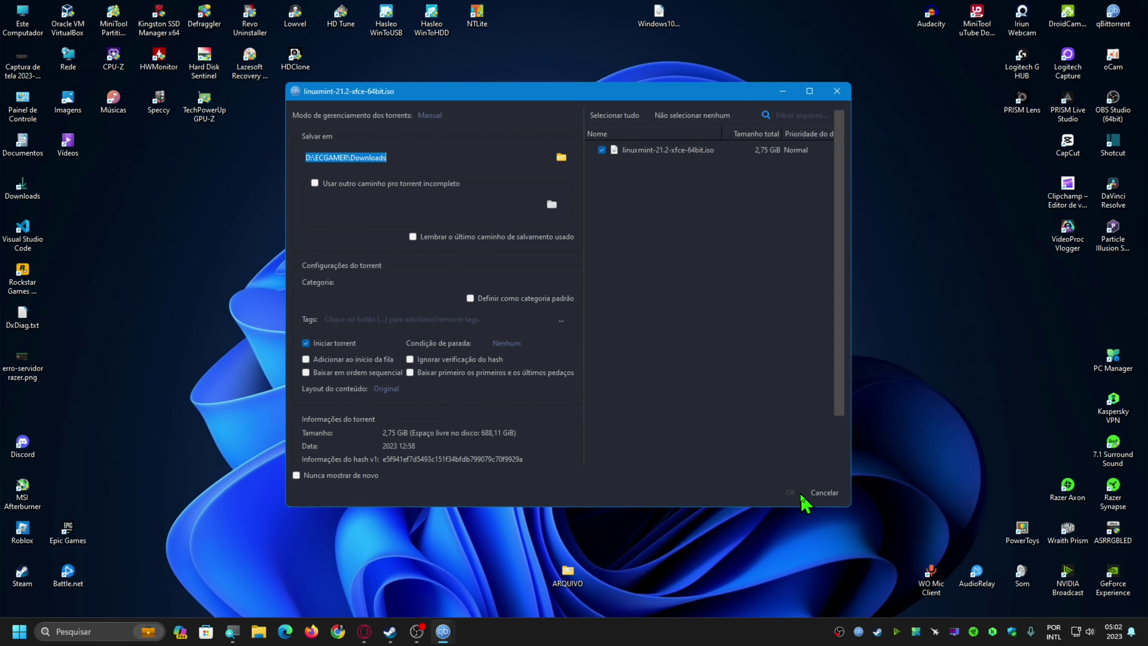
pyautogui.click(822, 492)
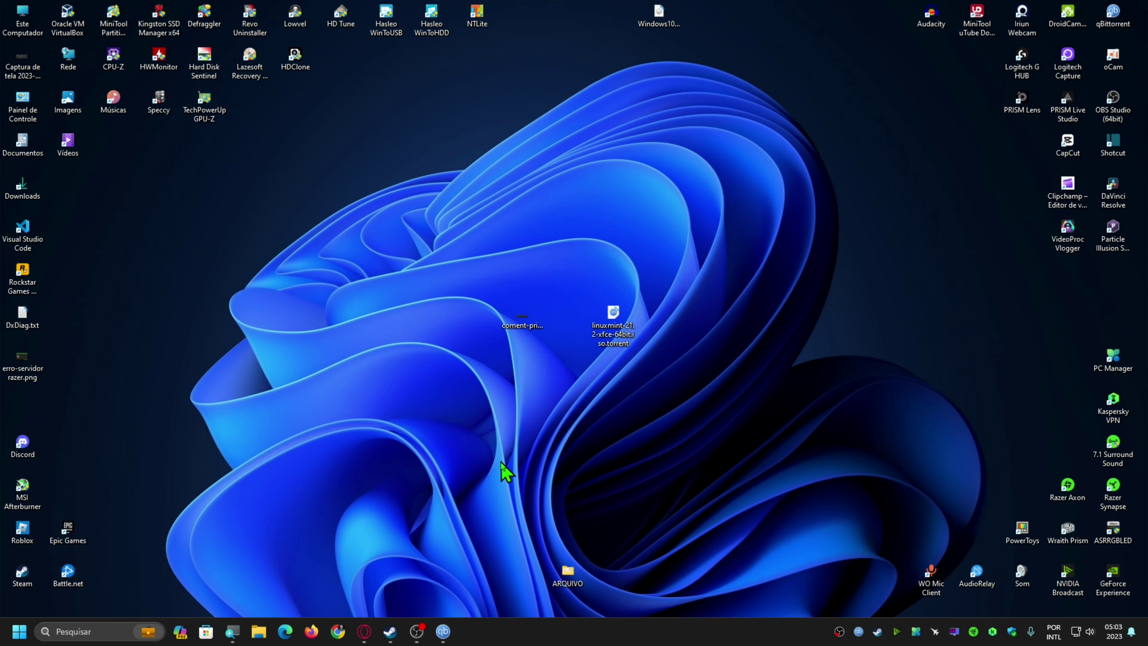
# Return to qBittorrent and show where the Motor de Busca display option is found.
pyautogui.click(418, 633)
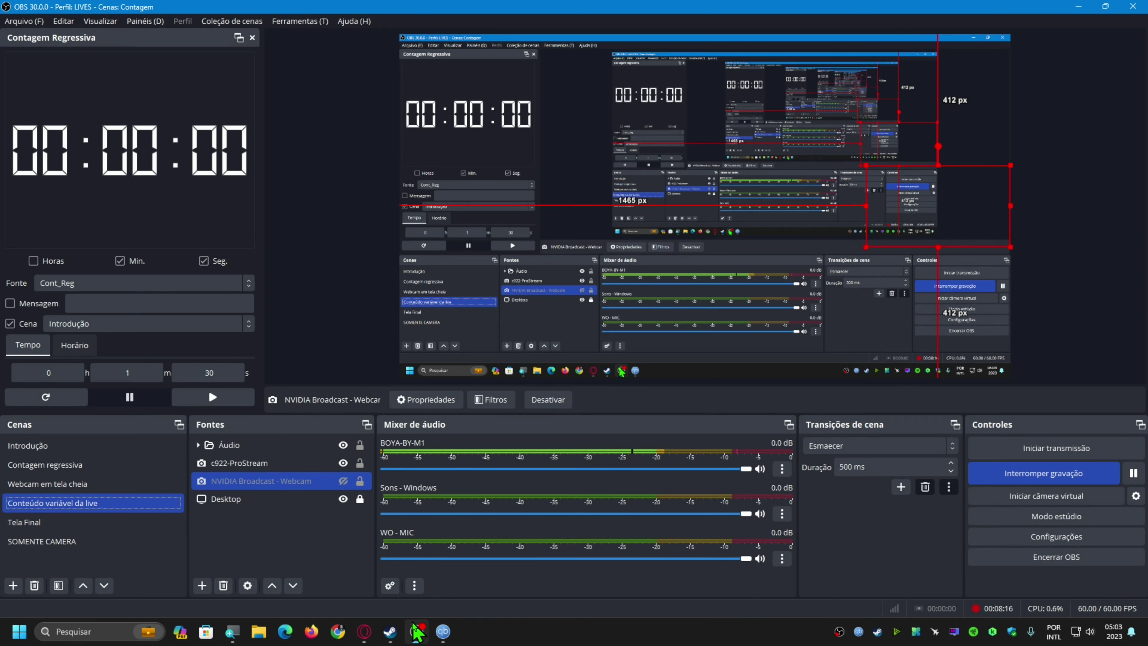
pyautogui.click(1078, 7)
pyautogui.click(443, 632)
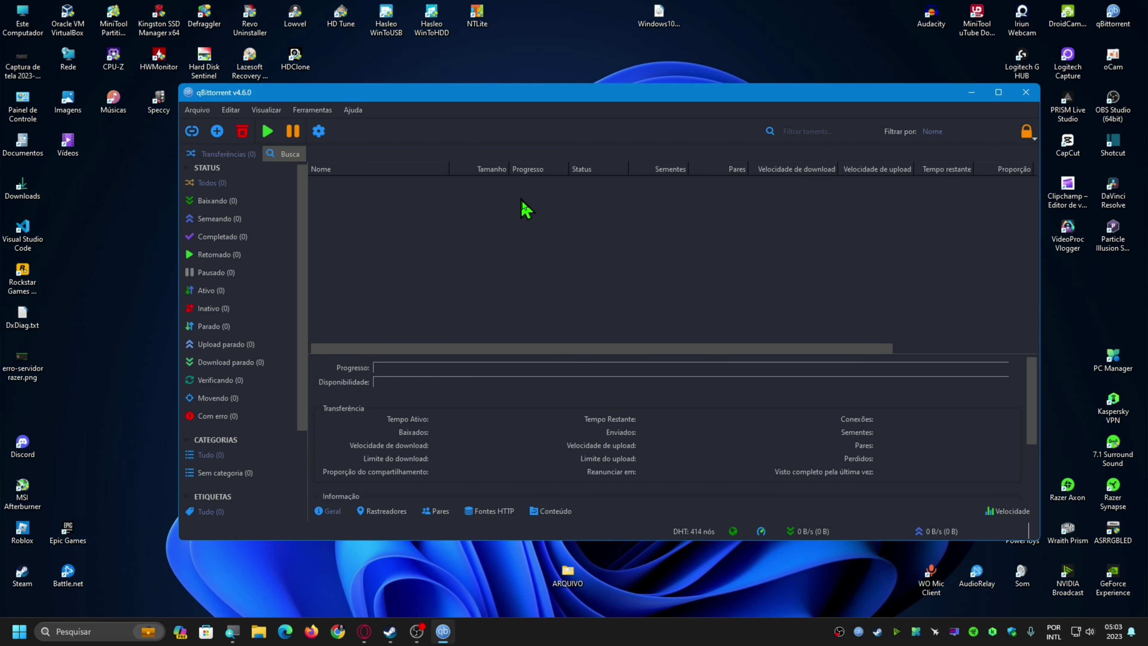
pyautogui.click(264, 111)
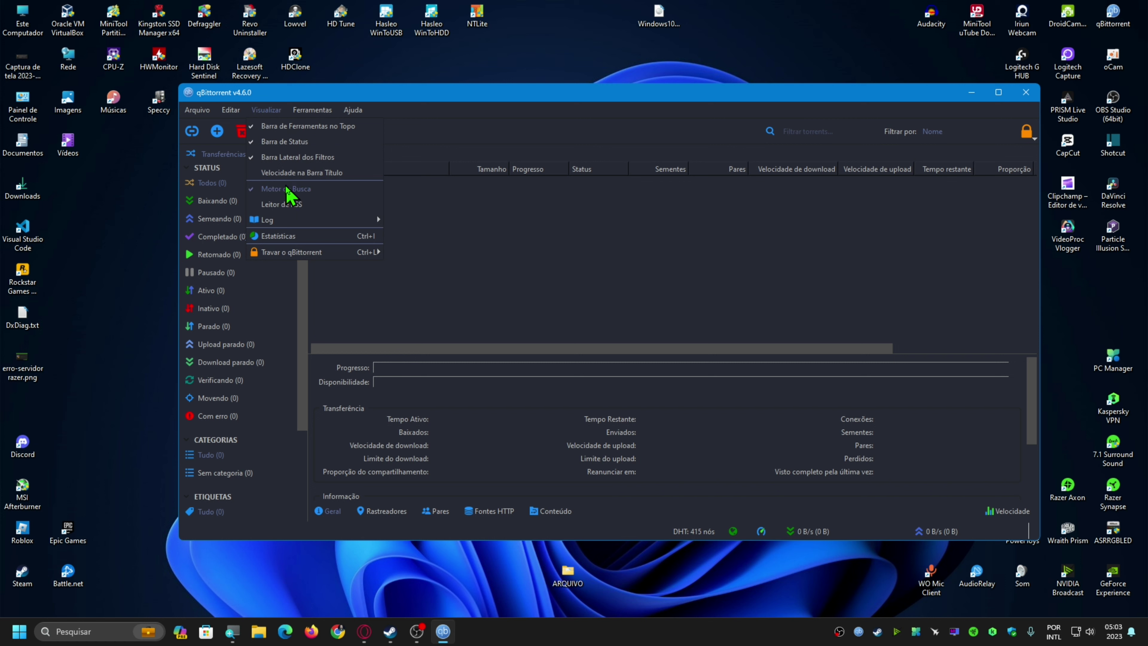
pyautogui.click(295, 195)
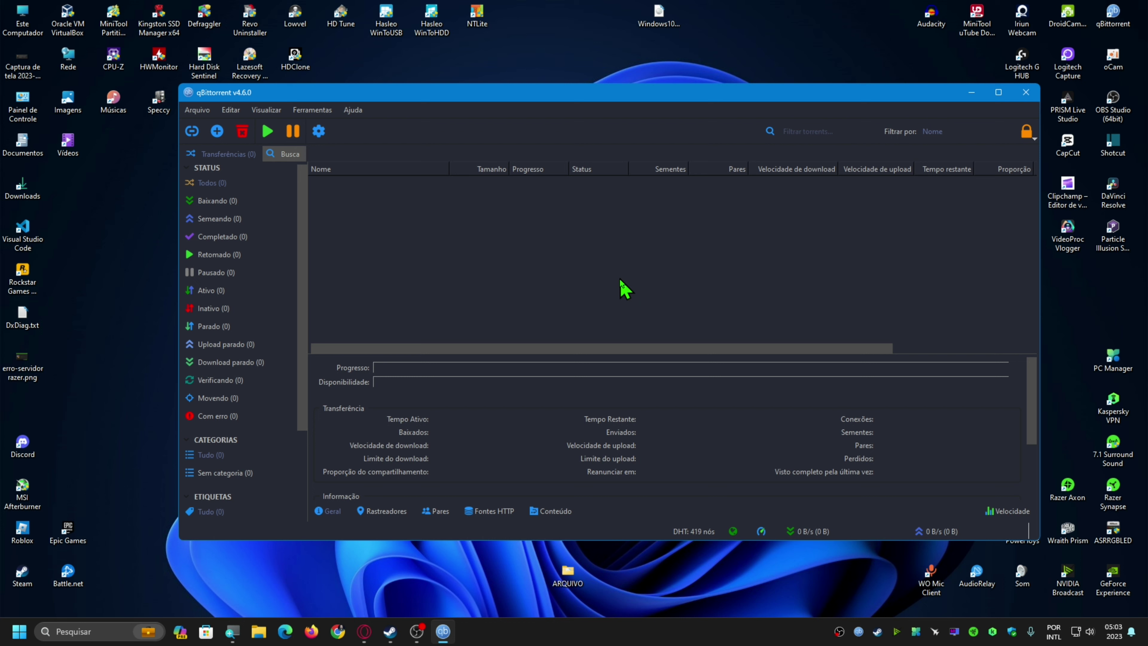
# Close the Linuxmint search results and view the list of installed search plugins.
pyautogui.click(280, 157)
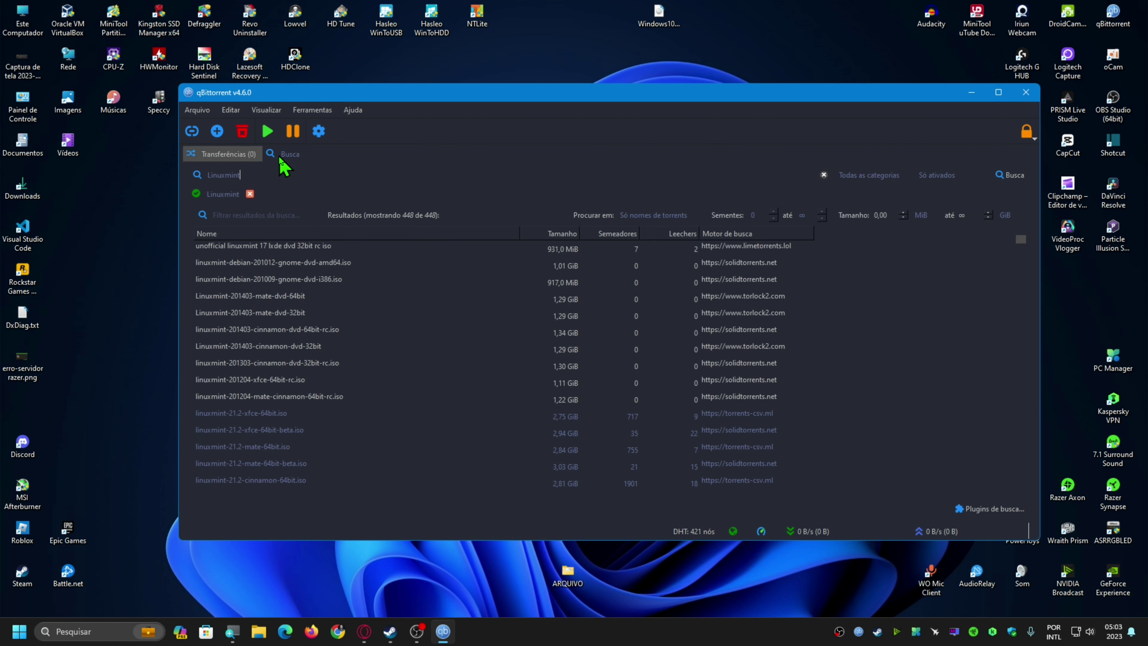
pyautogui.click(250, 194)
pyautogui.click(977, 510)
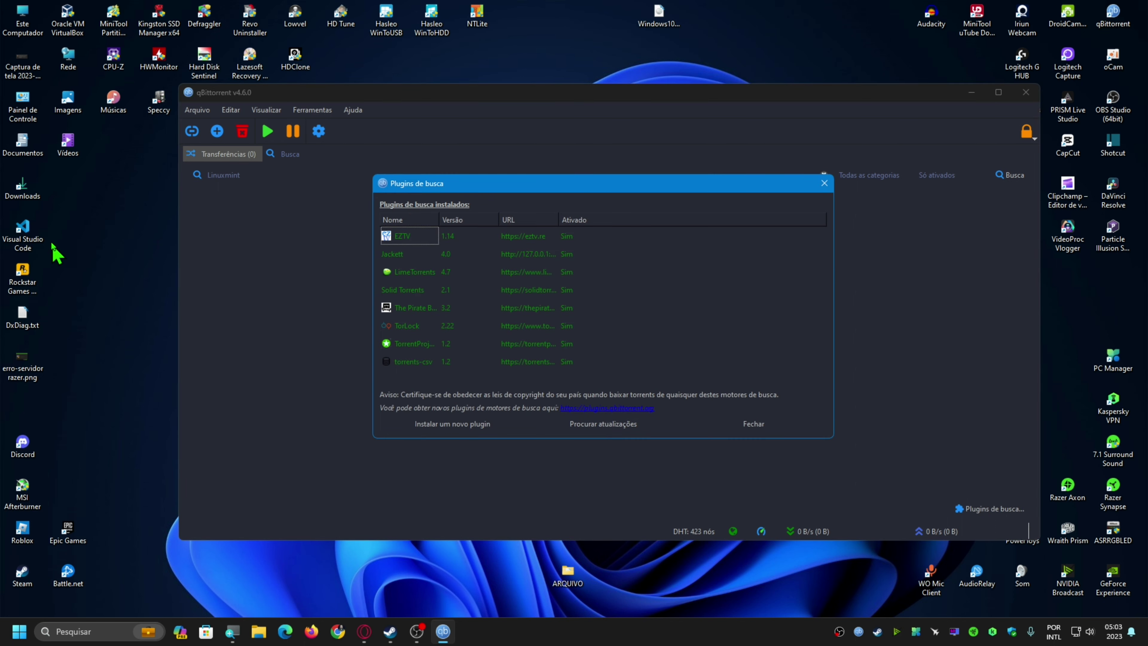
pyautogui.click(770, 428)
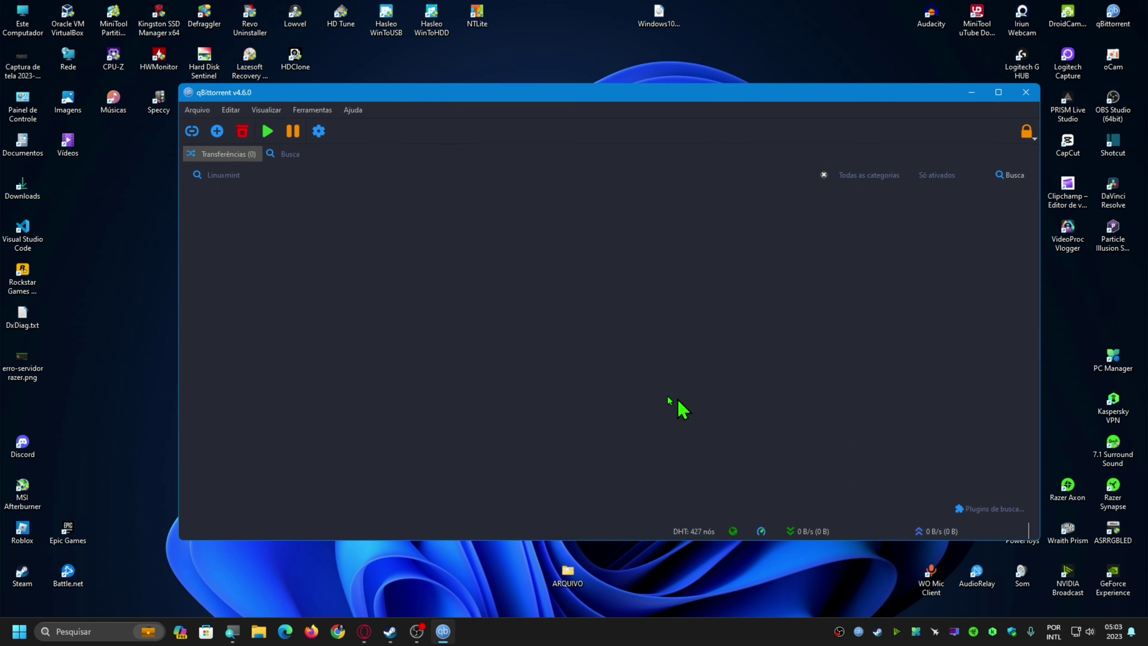
# Clear the search term and close the qBittorrent window.
pyautogui.click(266, 177)
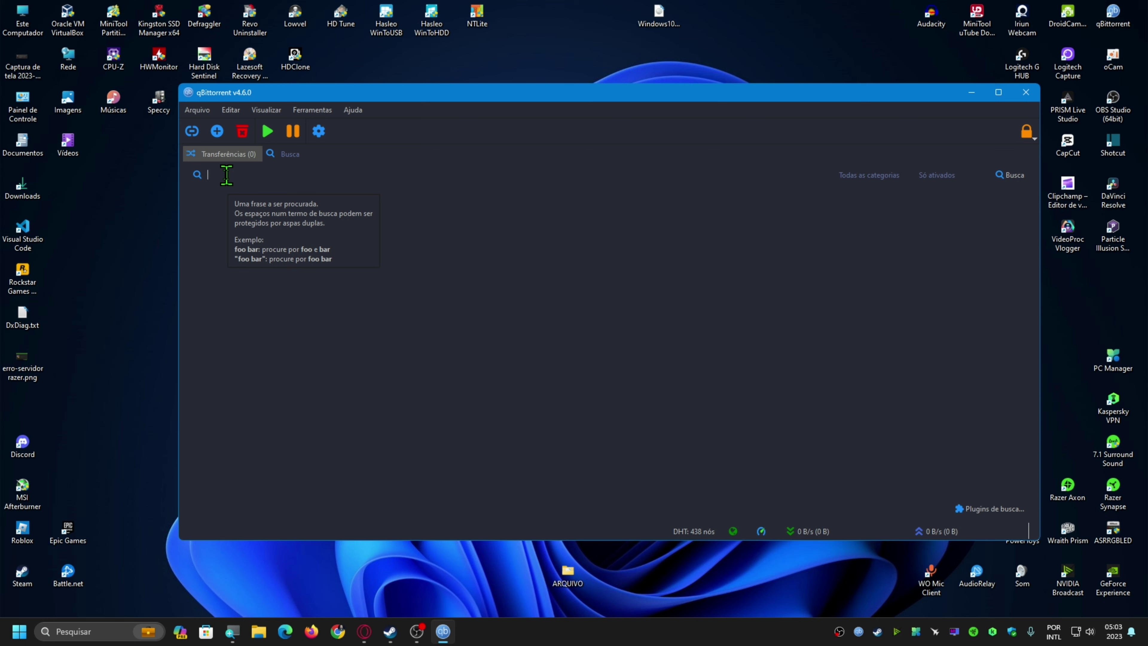
pyautogui.click(1026, 93)
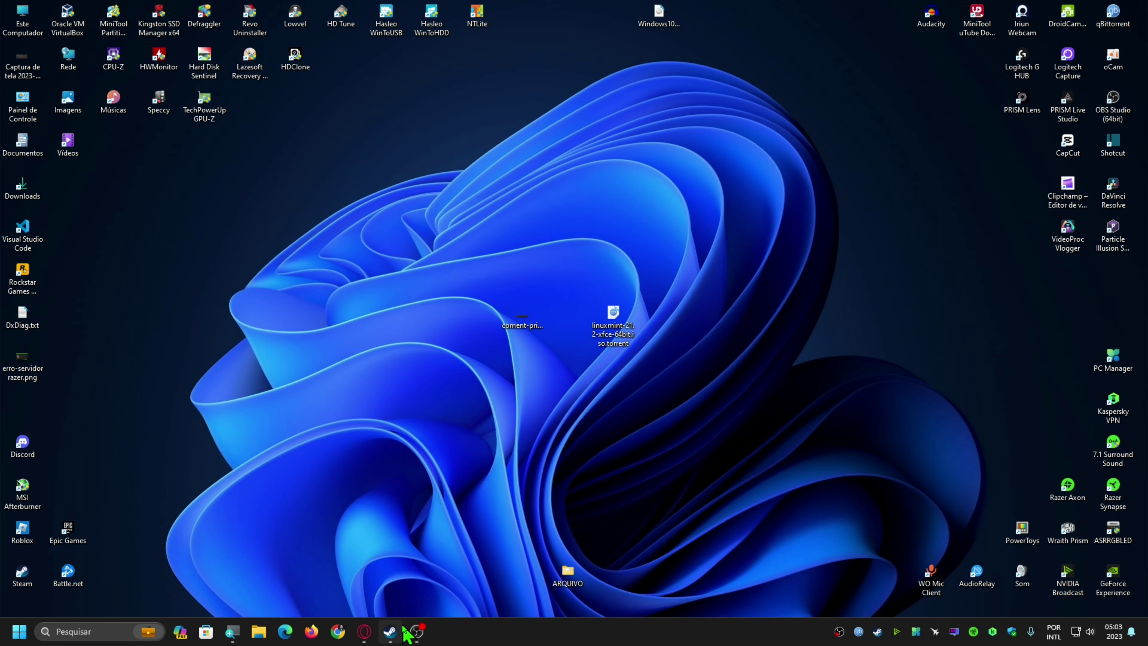
# Switch to OBS and activate the scene "Webcam em tela cheia".
pyautogui.click(416, 632)
pyautogui.click(141, 483)
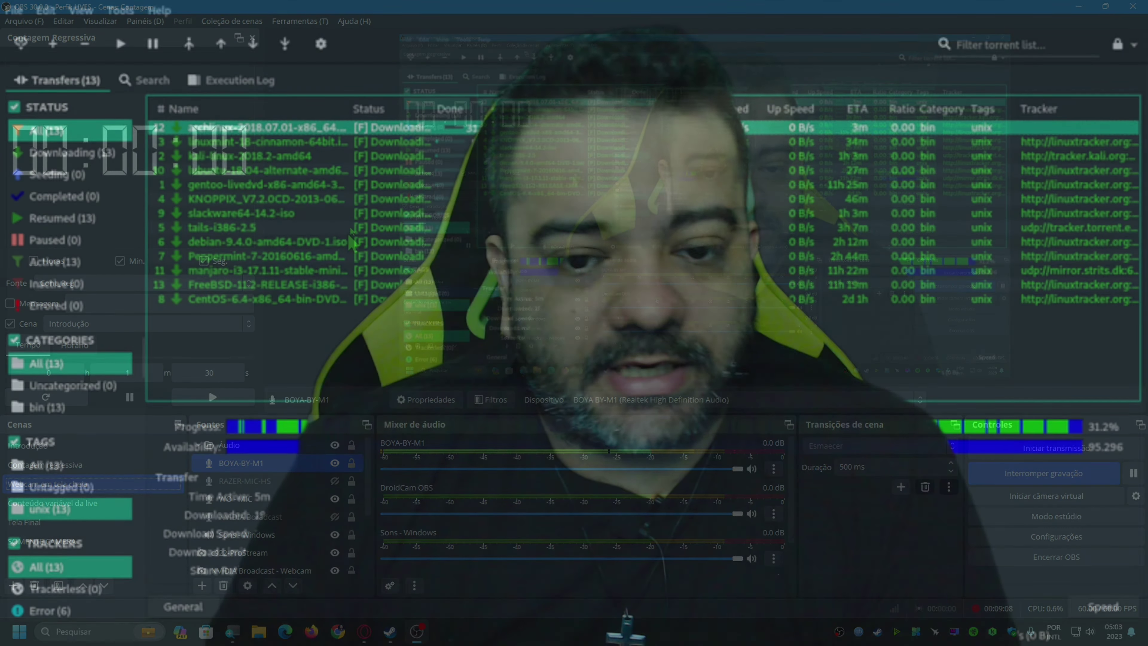